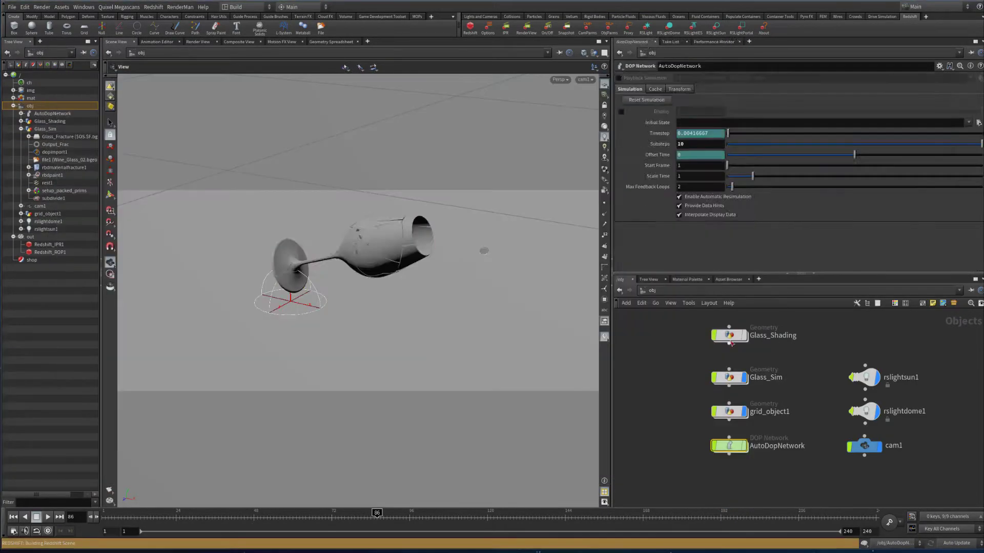
- Dive inside the Glass_Sim_H18 network
key("i")
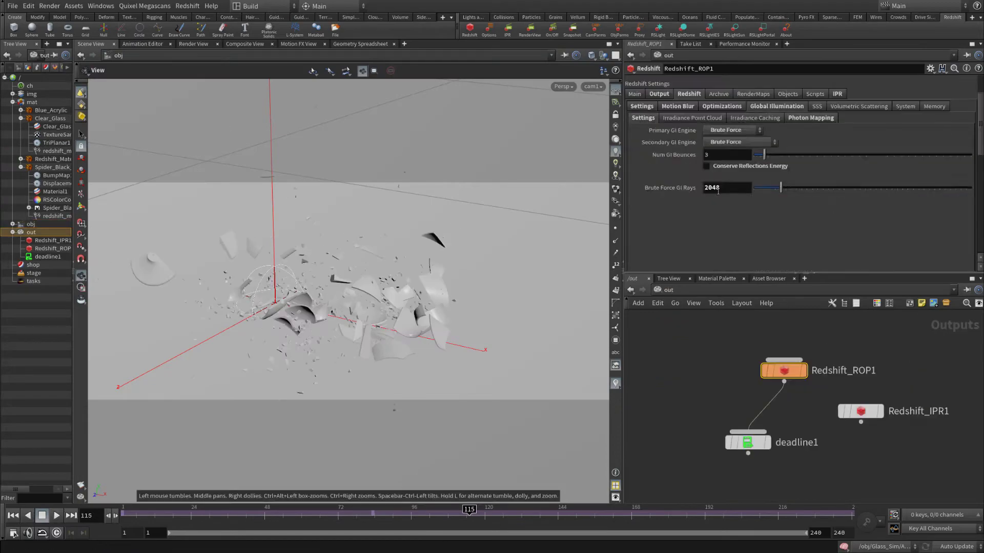
- Select the deadline1 node to view its job options: priority 50, 96 frames per task
left_click_drag(747, 442, 741, 434)
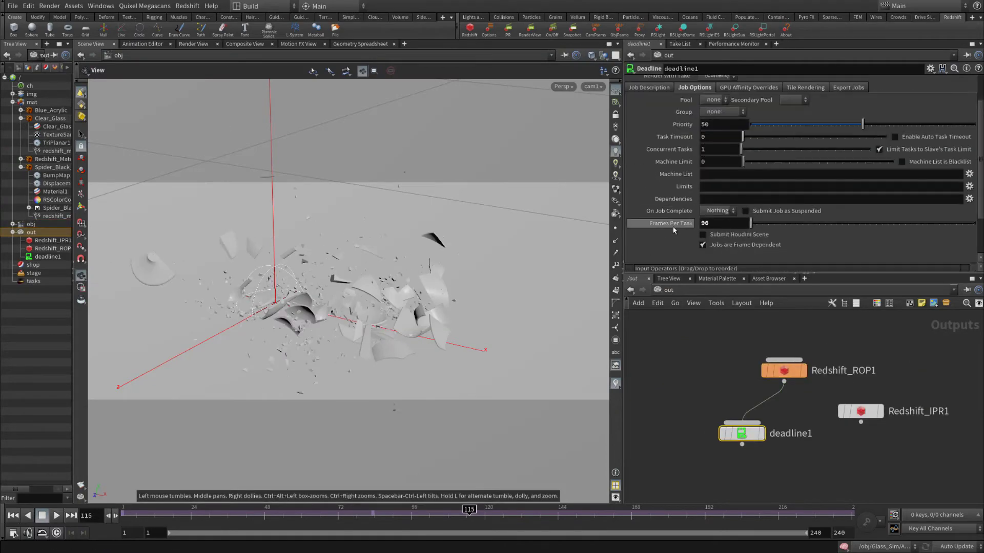